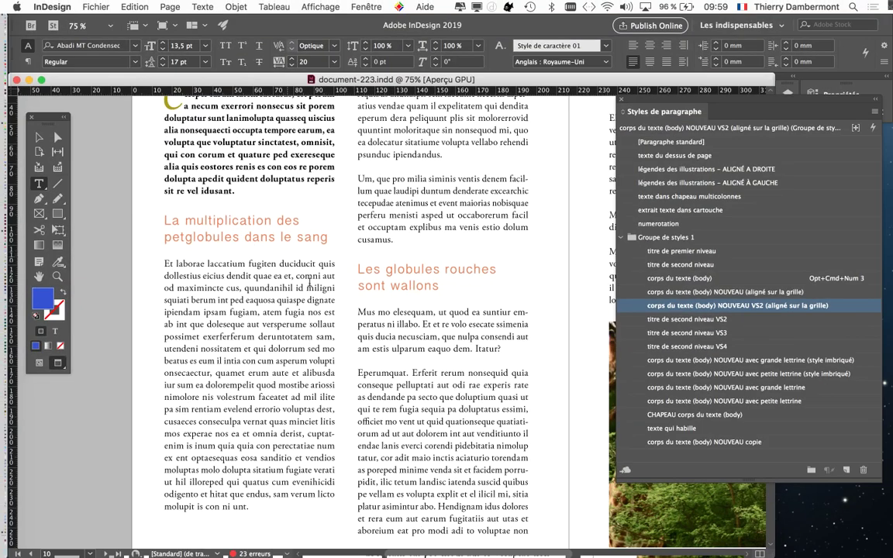
- Put a period after 'onsecaectur' and start a new paragraph at 'quamet', with hidden characters shown
{"action": "scroll", "coordinate": [285, 406], "scroll_direction": "down", "scroll_amount": 3}
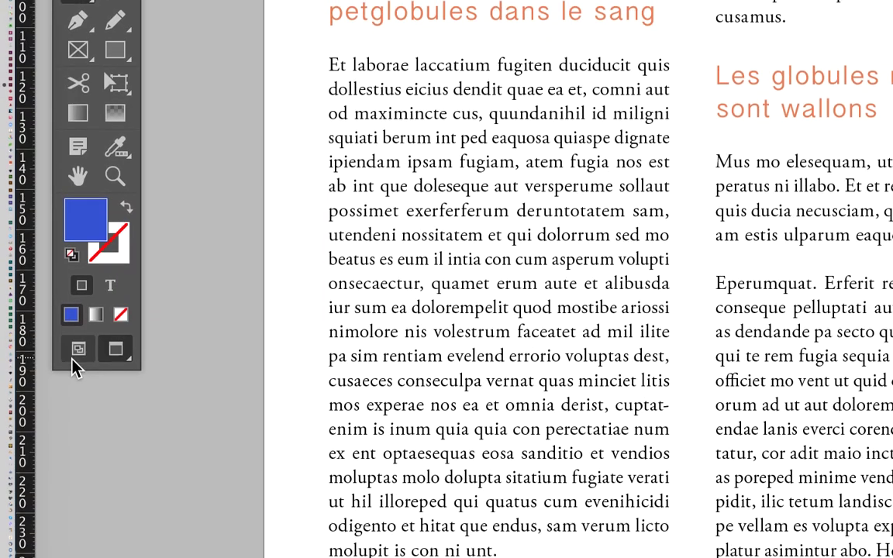
{"action": "left_click", "coordinate": [75, 358]}
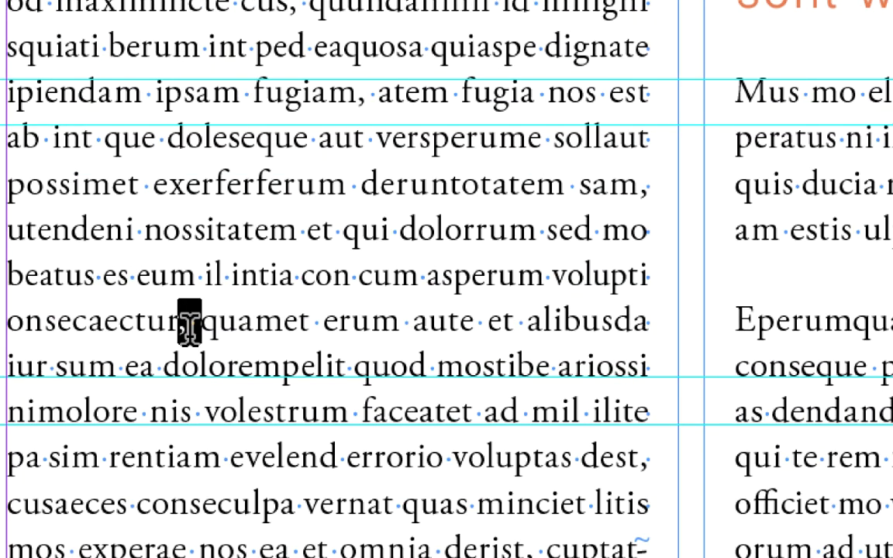
{"action": "type", "text": "."}
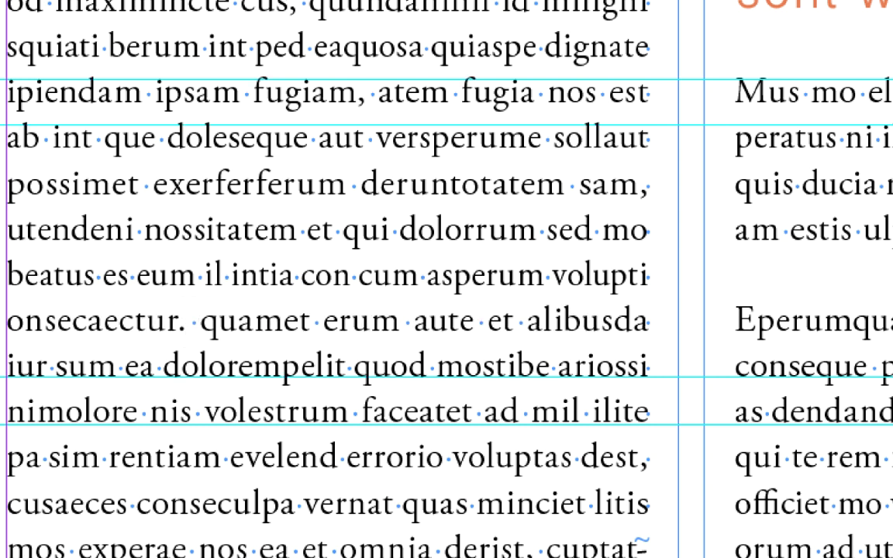
{"action": "key", "text": "BackSpace"}
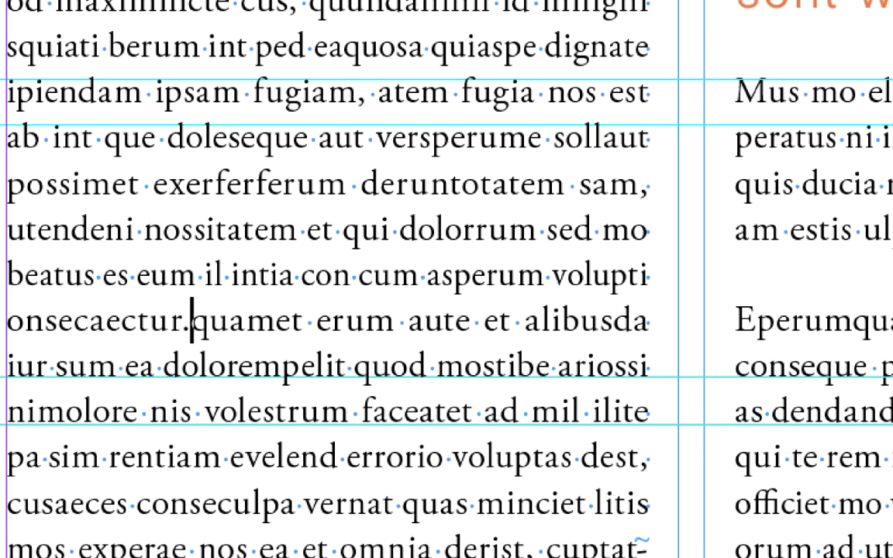
{"action": "key", "text": "Return"}
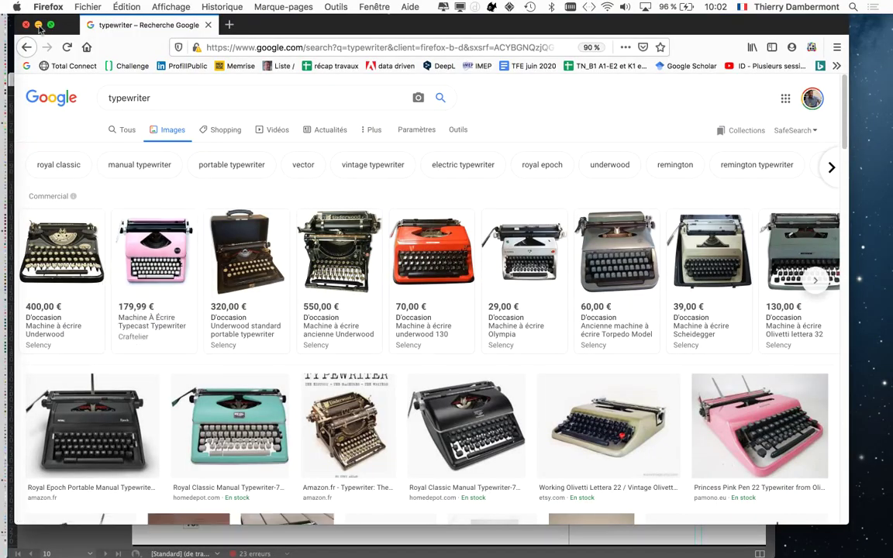
- Return to InDesign and preview the new paragraph at 125%, with its first 'q' selected
{"action": "left_click", "coordinate": [38, 25]}
{"action": "left_click", "coordinate": [282, 82]}
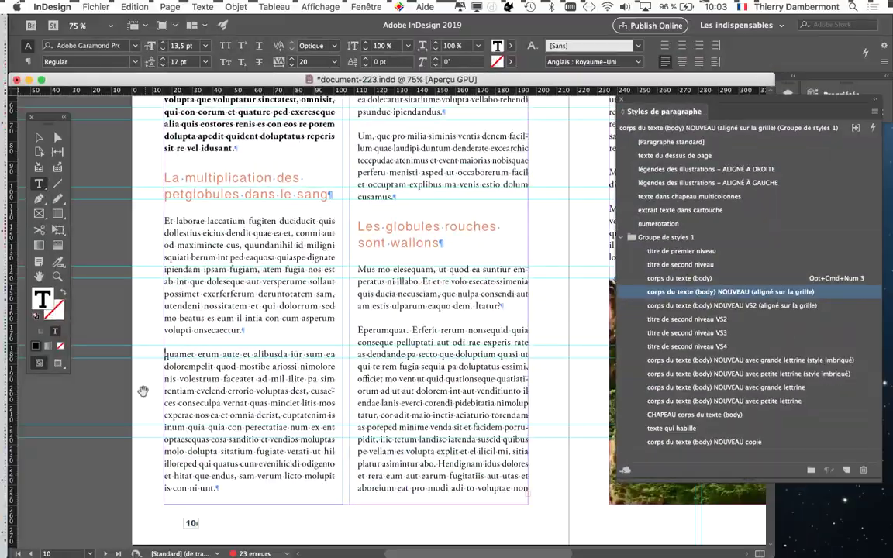
{"action": "key", "text": "super+equal"}
{"action": "key", "text": "super+equal"}
{"action": "left_click_drag", "start_coordinate": [193, 367], "coordinate": [292, 268]}
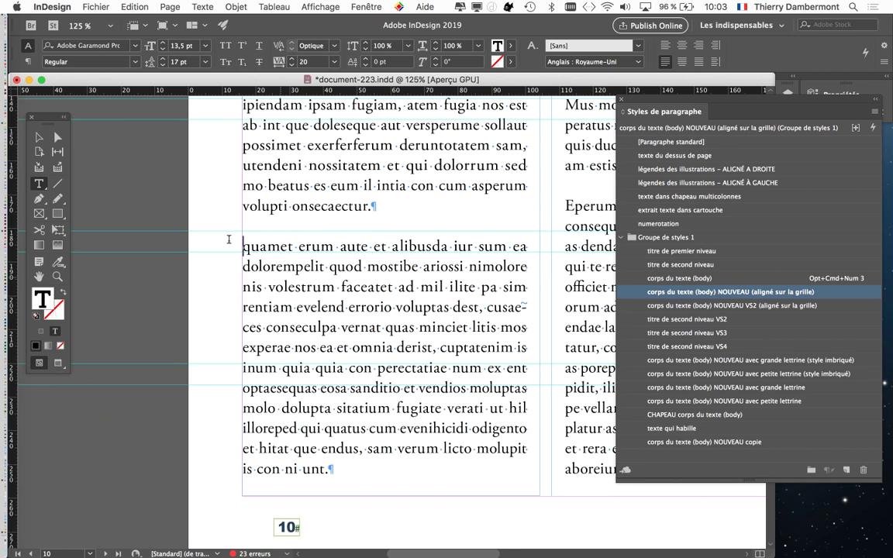
{"action": "key", "text": "w"}
{"action": "key", "text": "shift+Right"}
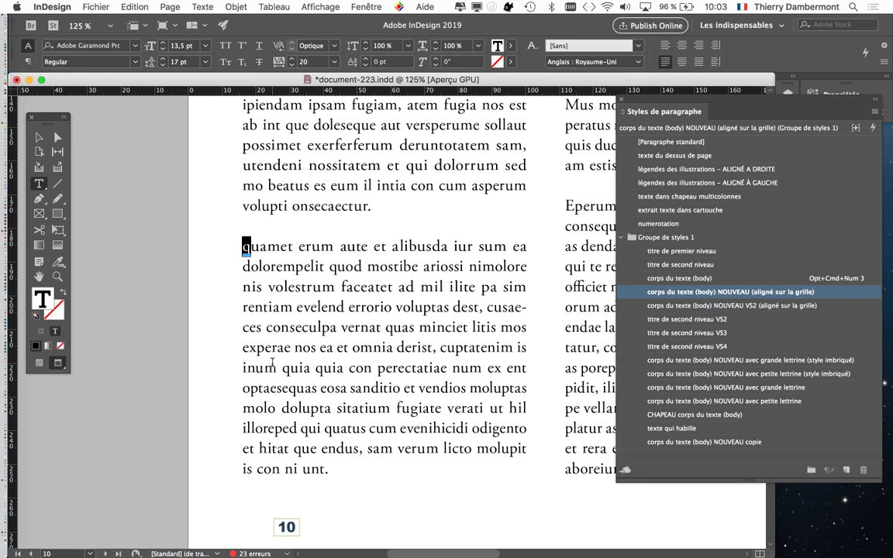
- Capitalize the paragraph to 'Quamet' and select its opening words through 'ariossi'
{"action": "type", "text": "Q"}
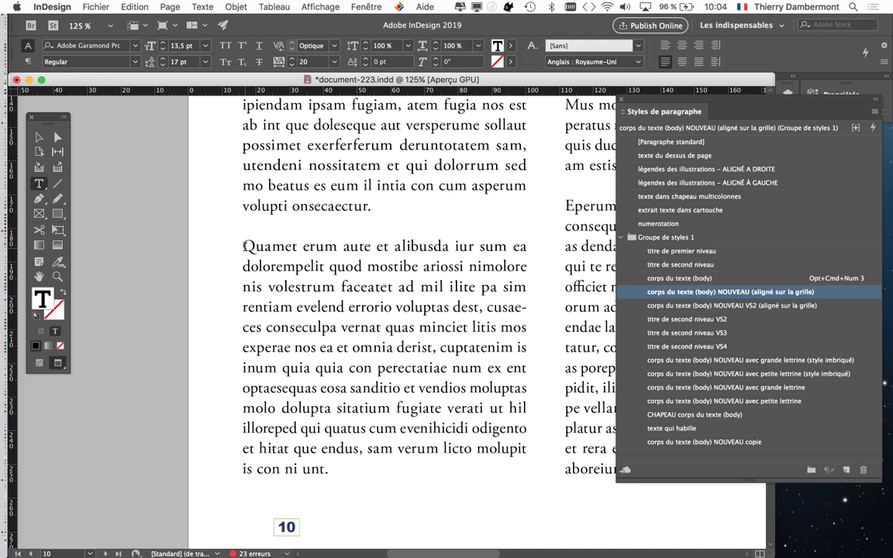
{"action": "left_click_drag", "start_coordinate": [244, 247], "coordinate": [465, 267]}
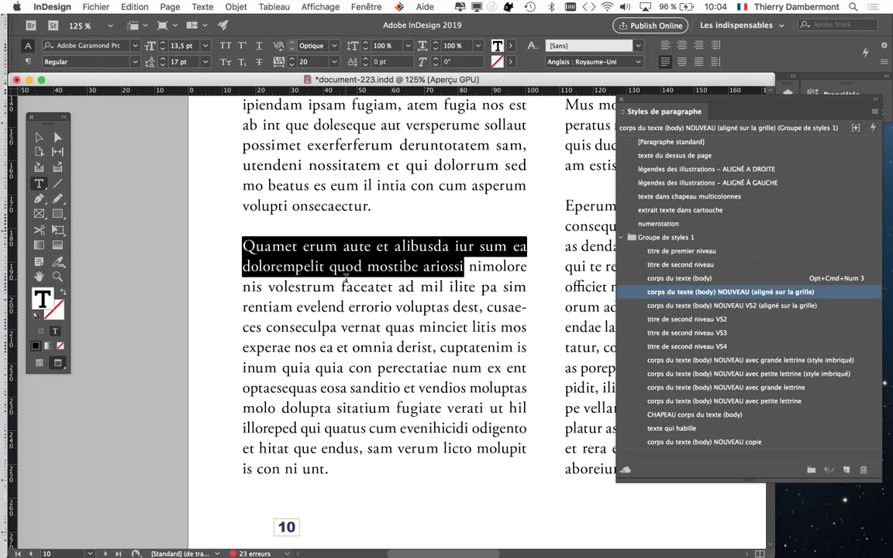
- Zoom to 150% around the selected opening words 'Quamet' through 'ariossi'
{"action": "scroll", "coordinate": [346, 277], "scroll_direction": "up", "scroll_amount": 3}
{"action": "scroll", "coordinate": [341, 232], "scroll_direction": "up", "scroll_amount": 3}
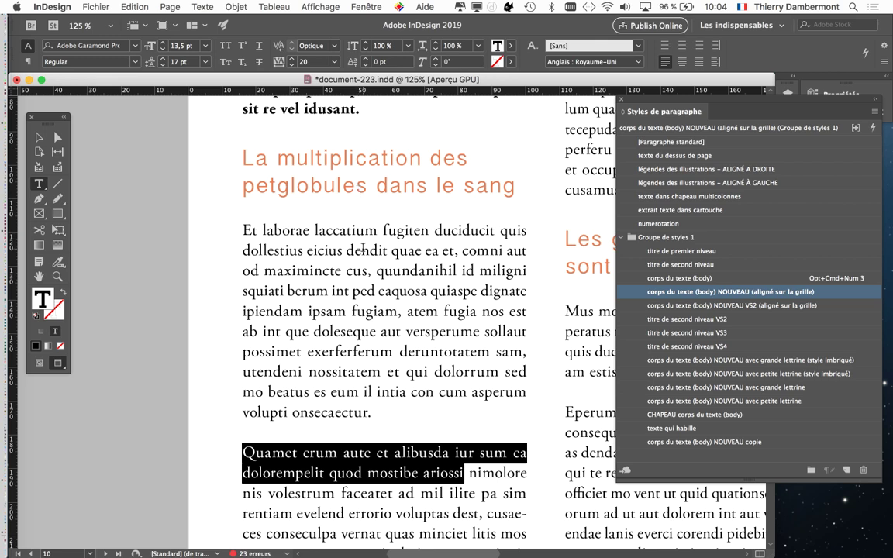
{"action": "scroll", "coordinate": [342, 233], "scroll_direction": "down", "scroll_amount": 2}
{"action": "scroll", "coordinate": [358, 276], "scroll_direction": "down", "scroll_amount": 1}
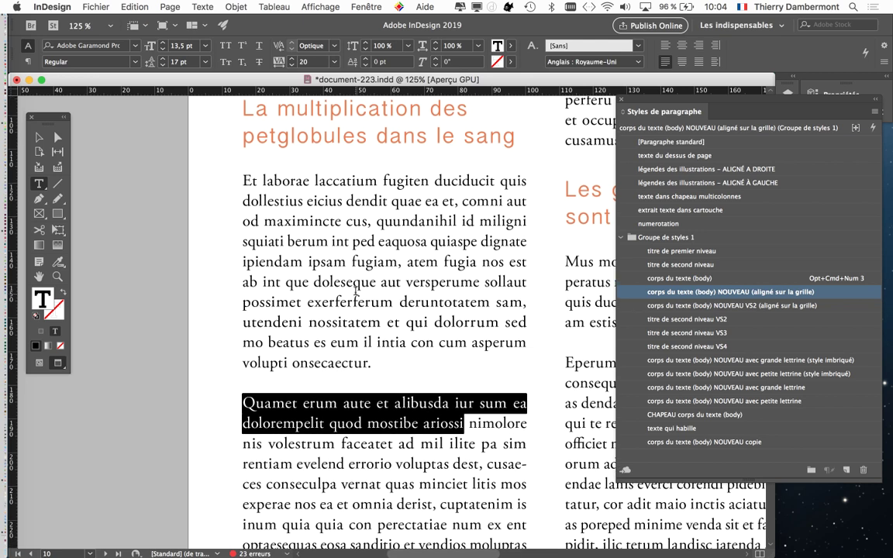
{"action": "scroll", "coordinate": [356, 292], "scroll_direction": "down", "scroll_amount": 1}
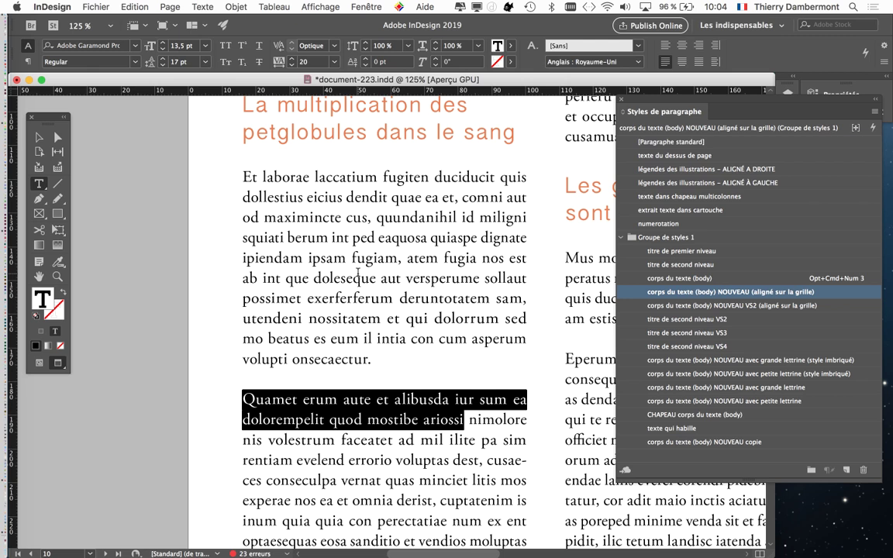
{"action": "scroll", "coordinate": [349, 280], "scroll_direction": "down", "scroll_amount": 3}
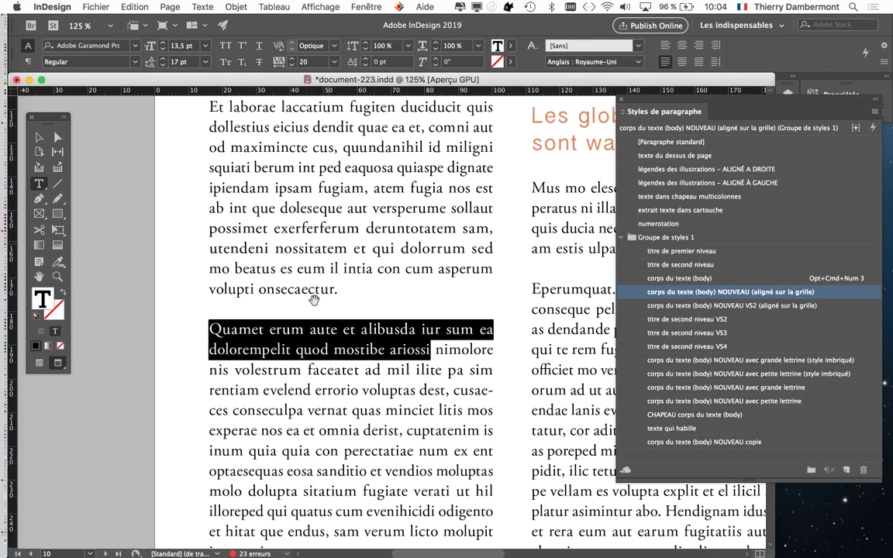
{"action": "key", "text": "super+equal"}
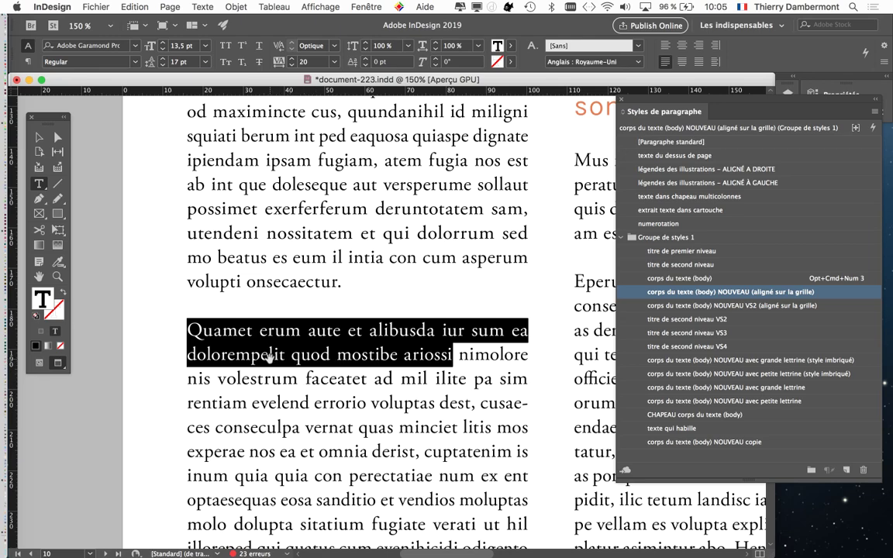
{"action": "scroll", "coordinate": [269, 356], "scroll_direction": "down", "scroll_amount": 2}
- Open the Caractère panel beside the text, showing Adobe Garamond Pro Regular at 13,5 pt
{"action": "left_click", "coordinate": [198, 7]}
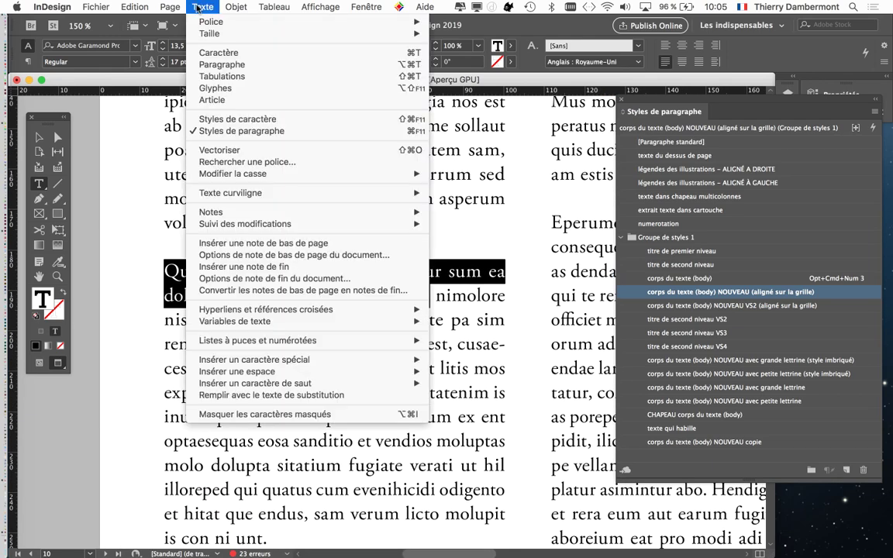
{"action": "left_click", "coordinate": [255, 52]}
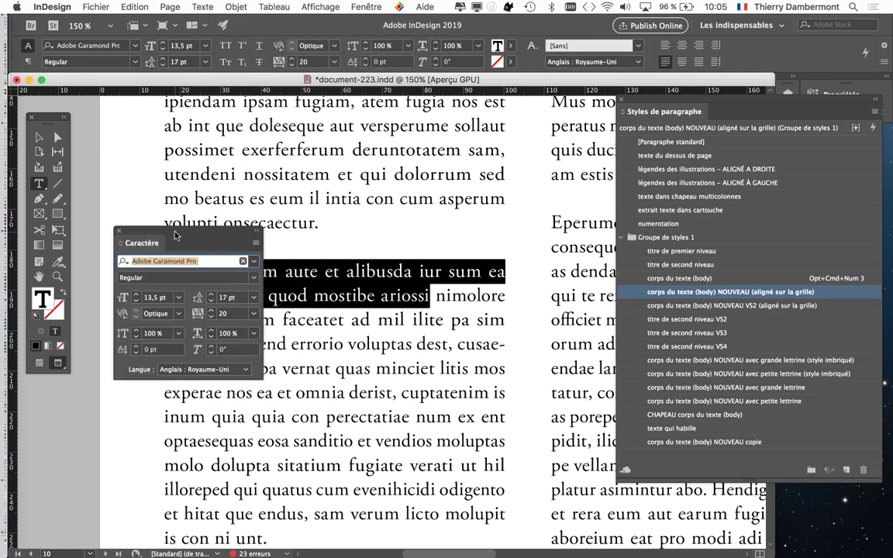
{"action": "left_click_drag", "start_coordinate": [176, 236], "coordinate": [512, 157]}
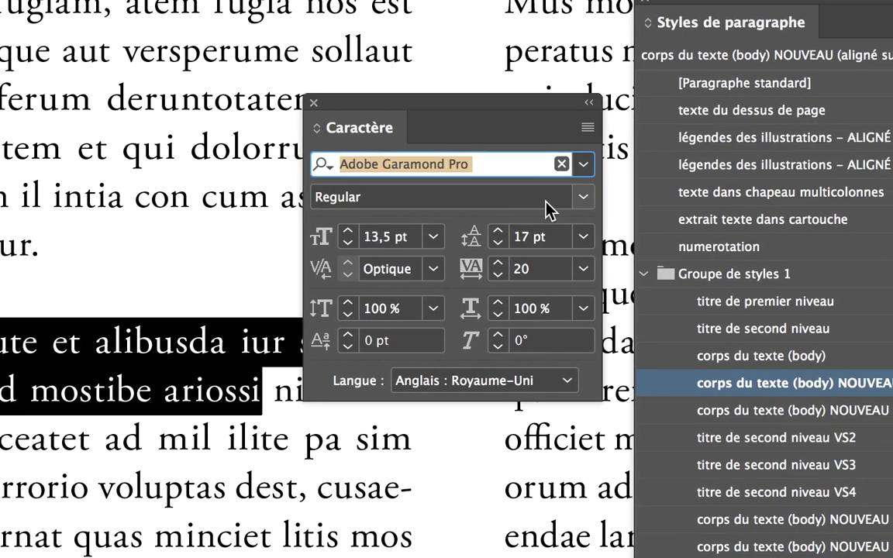
{"action": "left_click", "coordinate": [582, 202]}
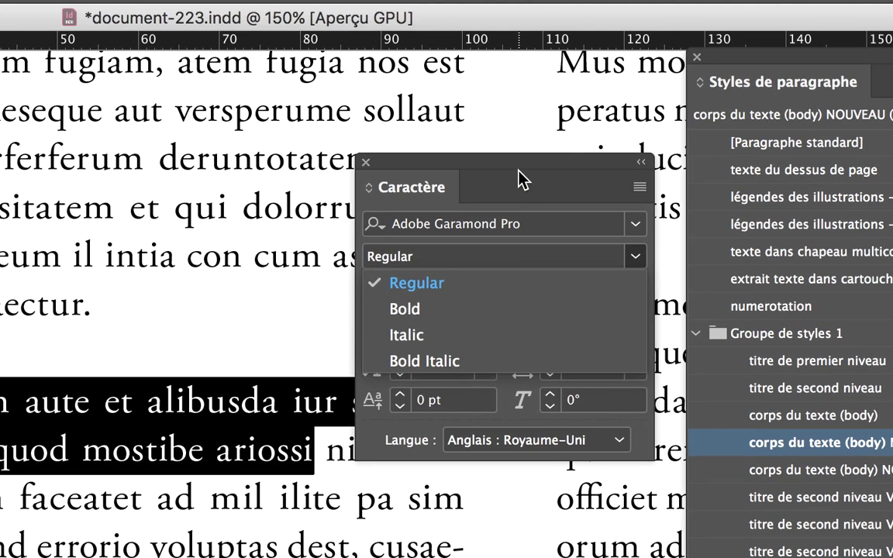
{"action": "left_click", "coordinate": [521, 178]}
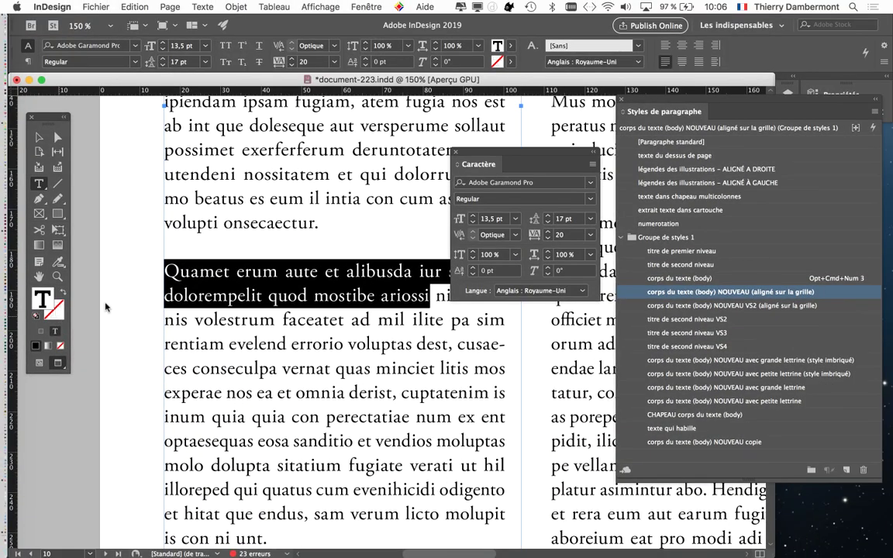
- Set the selected opening words to Adobe Garamond Pro Bold in the Caractère panel
{"action": "mouse_move", "coordinate": [481, 155]}
{"action": "left_mouse_down"}
{"action": "mouse_move", "coordinate": [554, 200]}
{"action": "mouse_move", "coordinate": [509, 184]}
{"action": "left_mouse_up"}
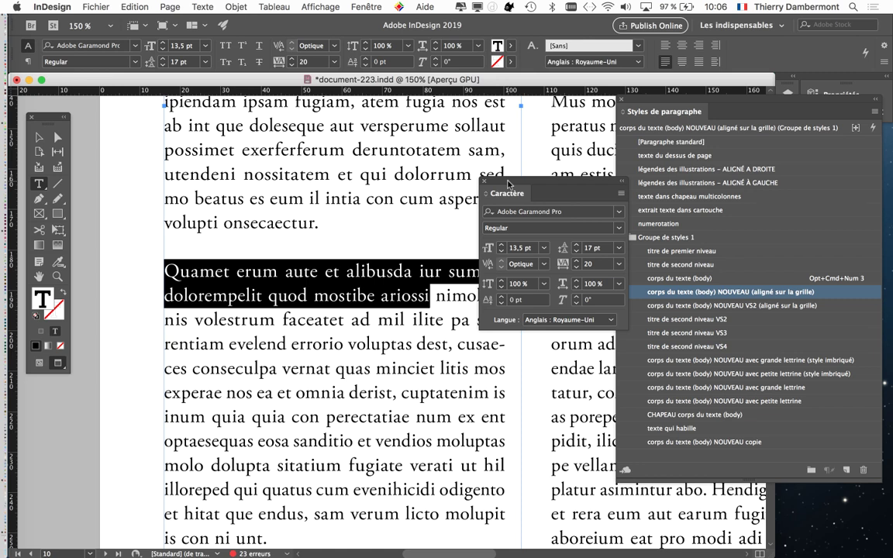
{"action": "left_click_drag", "start_coordinate": [509, 184], "coordinate": [535, 152]}
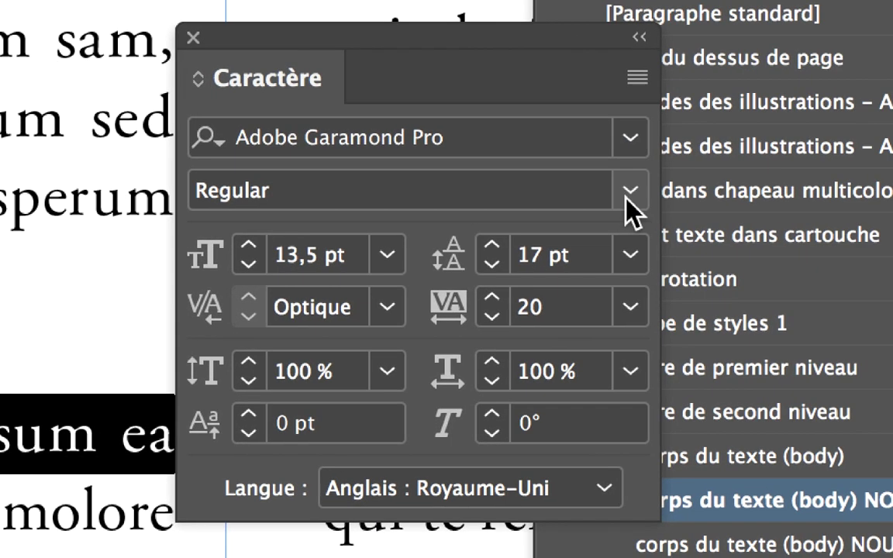
{"action": "left_click", "coordinate": [627, 198]}
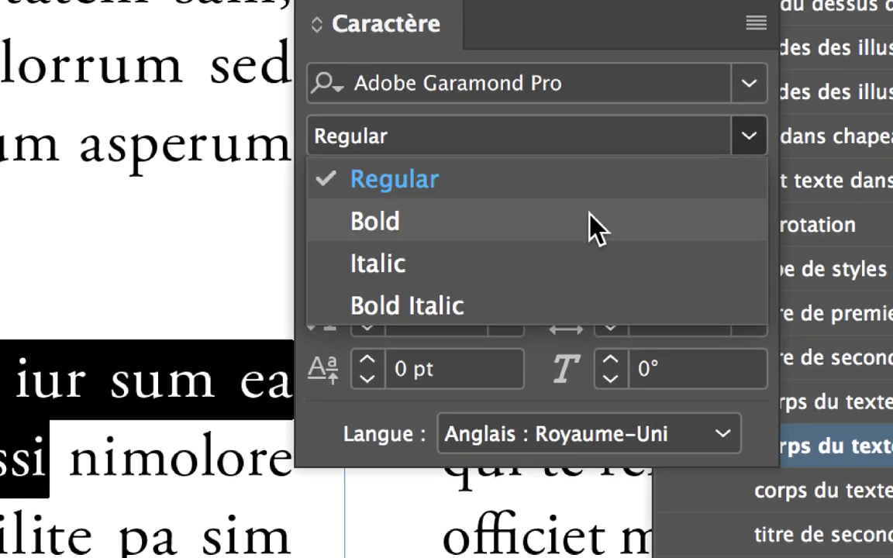
{"action": "left_click", "coordinate": [481, 277]}
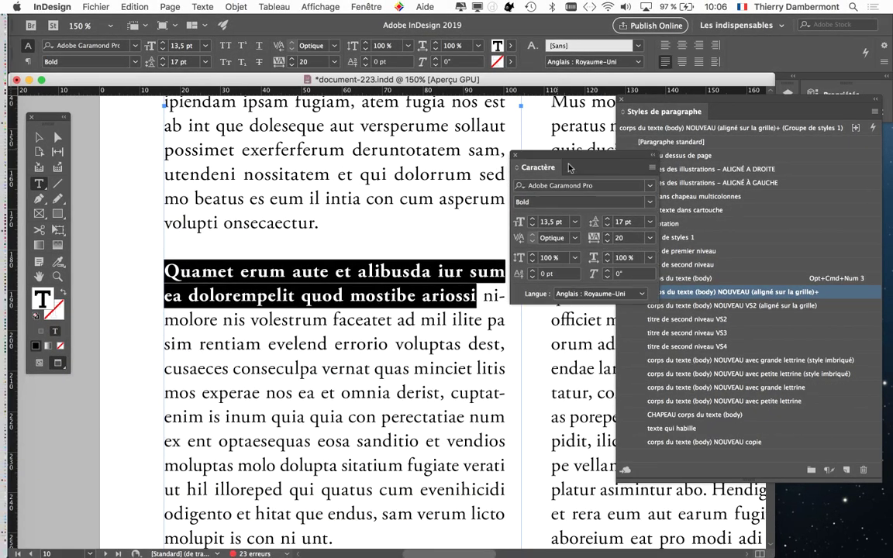
{"action": "left_click_drag", "start_coordinate": [512, 151], "coordinate": [540, 343]}
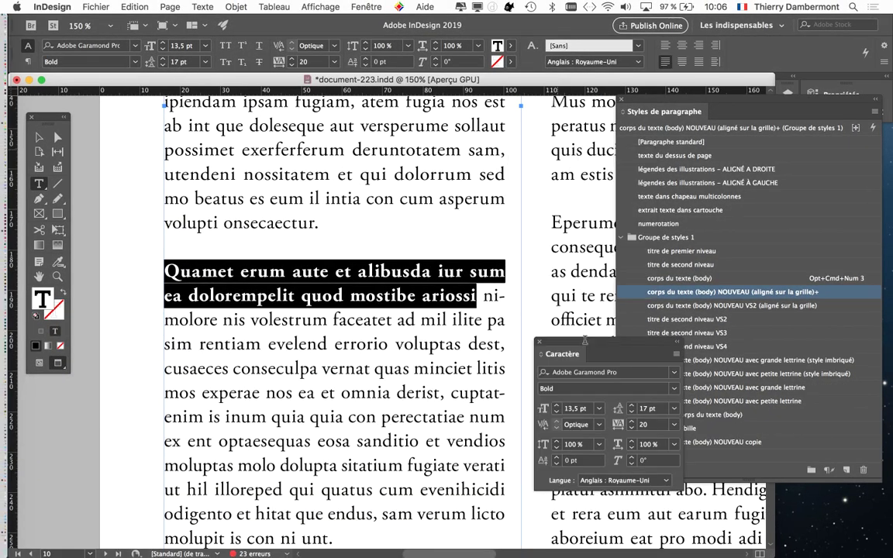
{"action": "left_click", "coordinate": [342, 310]}
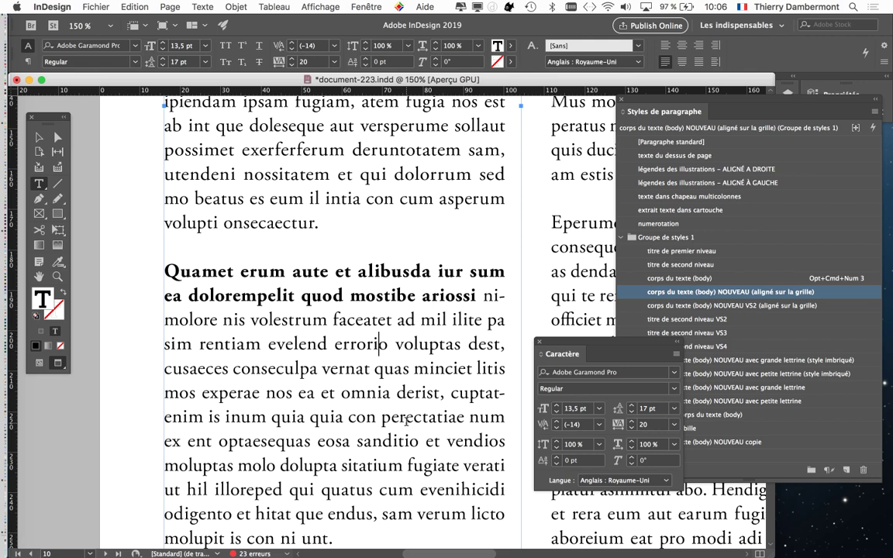
- Delete the bold words 'mostibe' and 'quod' from the paragraph's opening
{"action": "key", "text": "super+minus"}
{"action": "key", "text": "super+minus"}
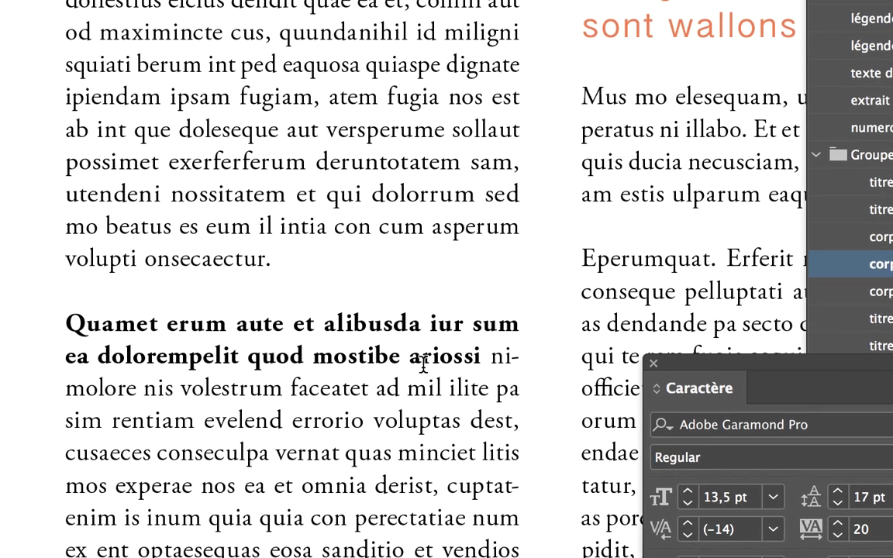
{"action": "double_click", "coordinate": [338, 357]}
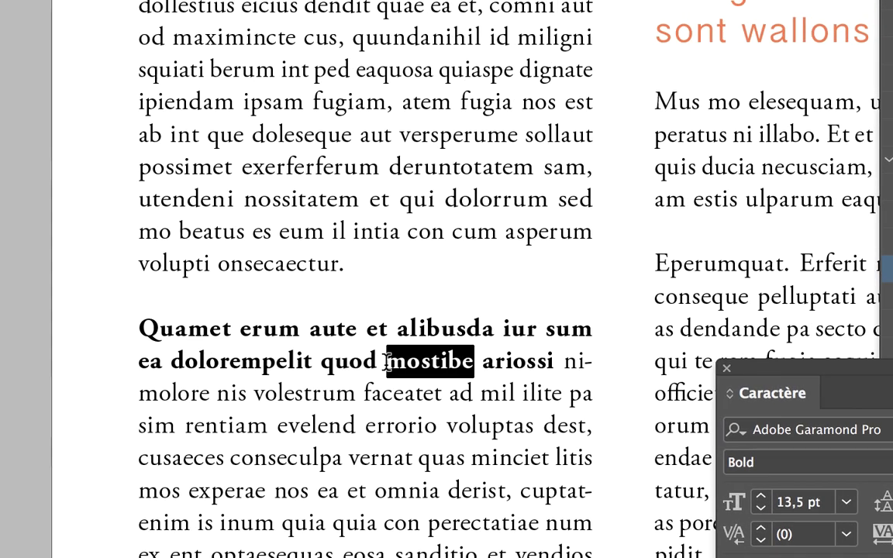
{"action": "key", "text": "BackSpace"}
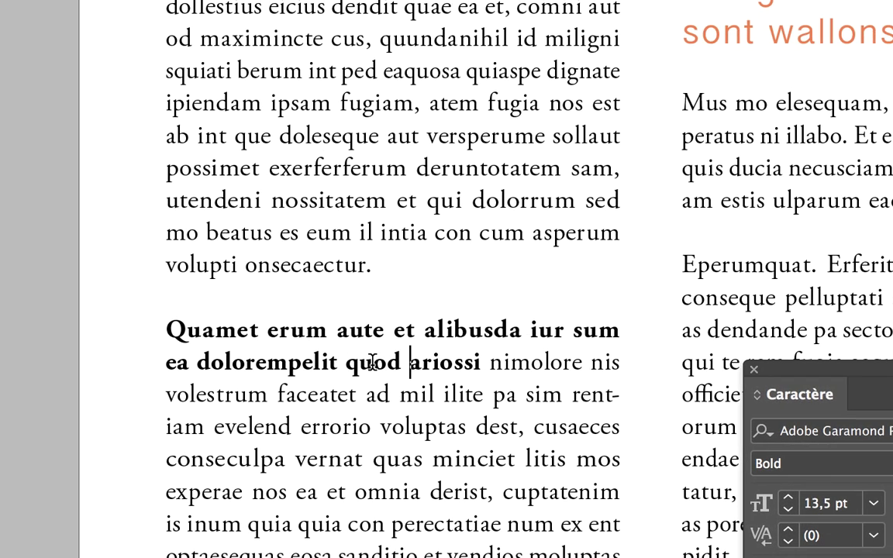
{"action": "double_click", "coordinate": [365, 363]}
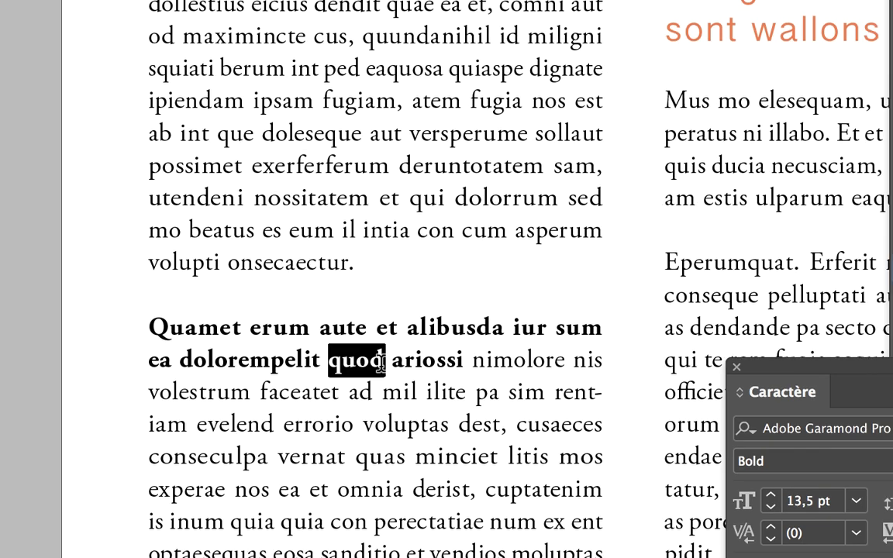
{"action": "key", "text": "BackSpace"}
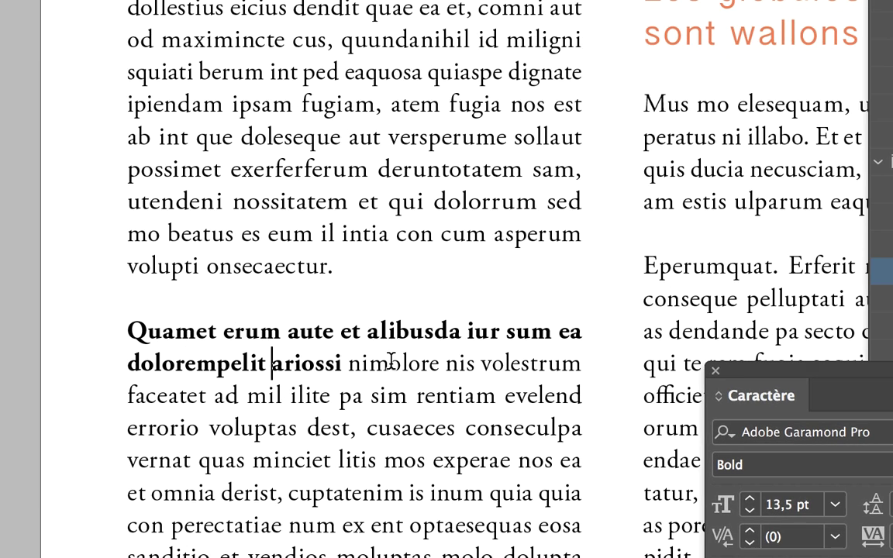